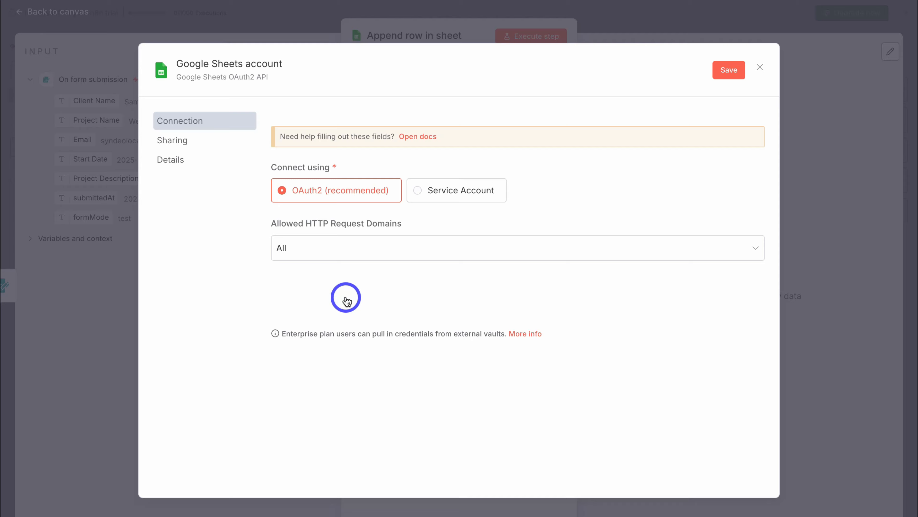
# - Connect the Google Sheets account credential by signing in with Google, and close the credential settings
pyautogui.click(345, 291)
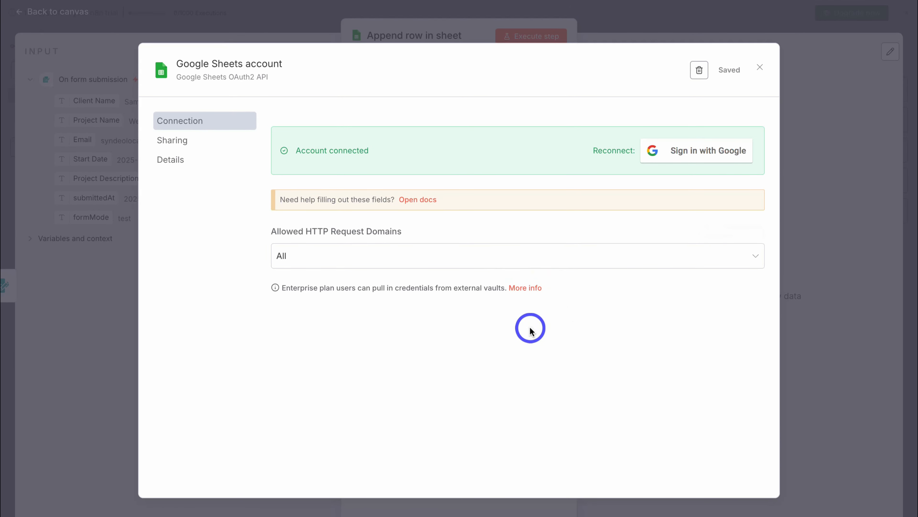
pyautogui.click(761, 69)
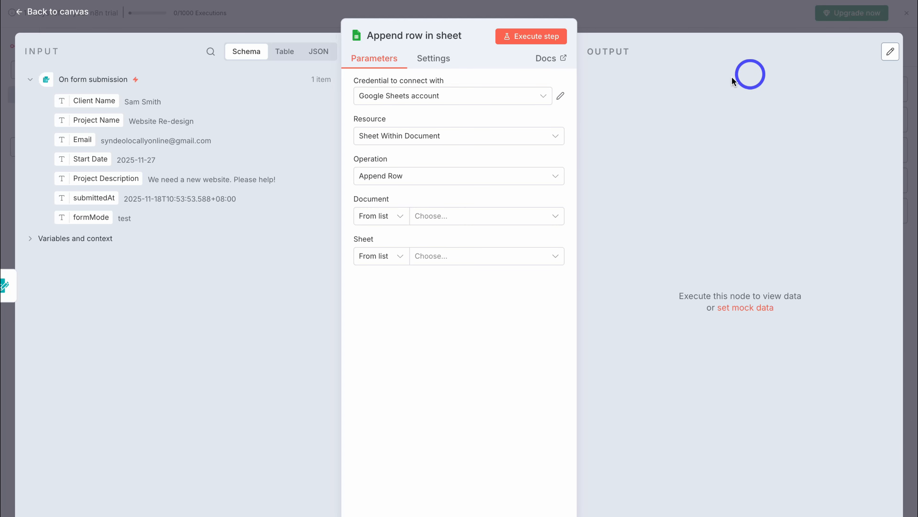
# - Review the credential, resource and operation choices of the Append row in sheet node without changing them
pyautogui.click(521, 97)
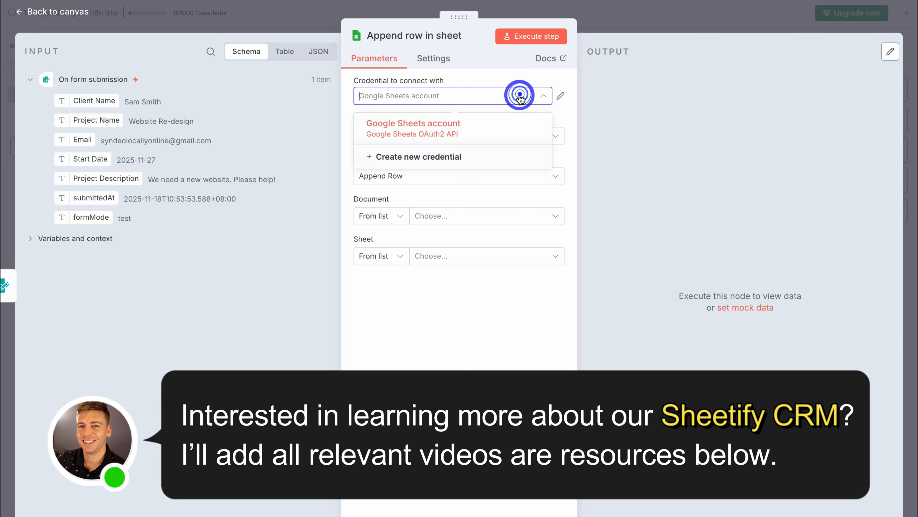
pyautogui.click(562, 115)
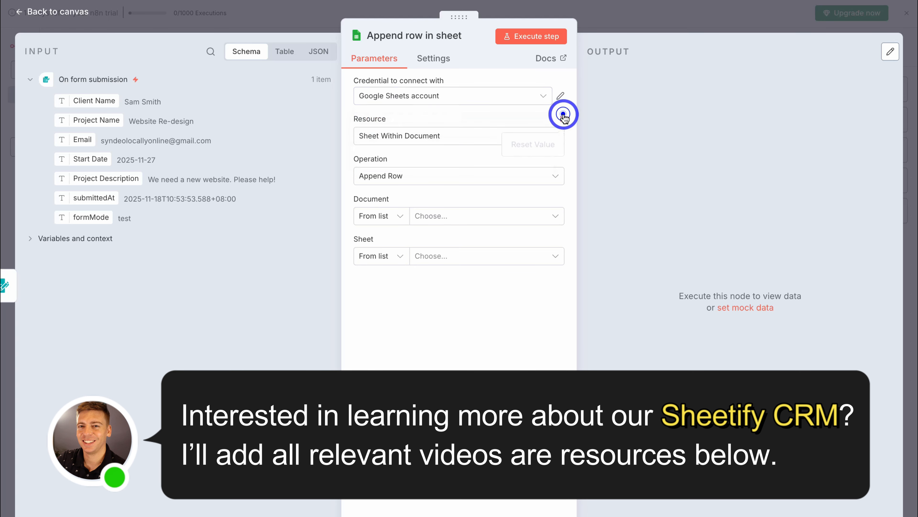
pyautogui.click(467, 137)
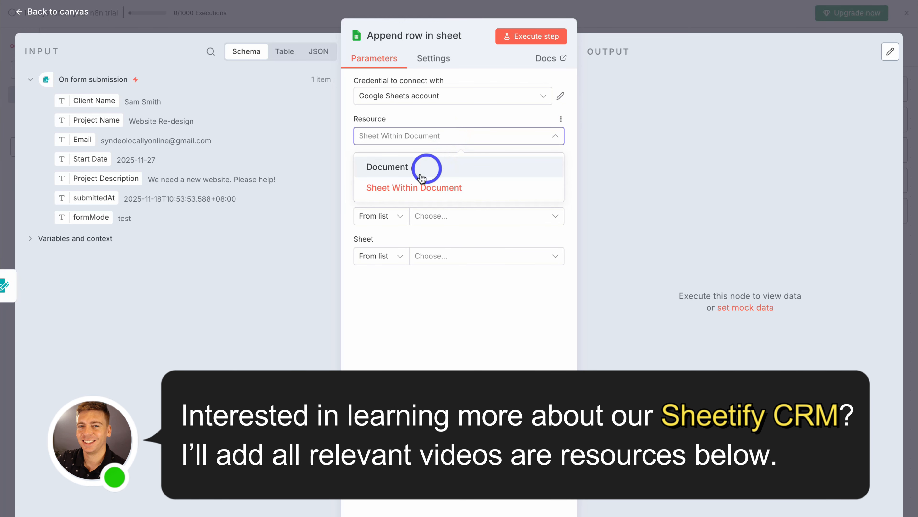
pyautogui.click(488, 113)
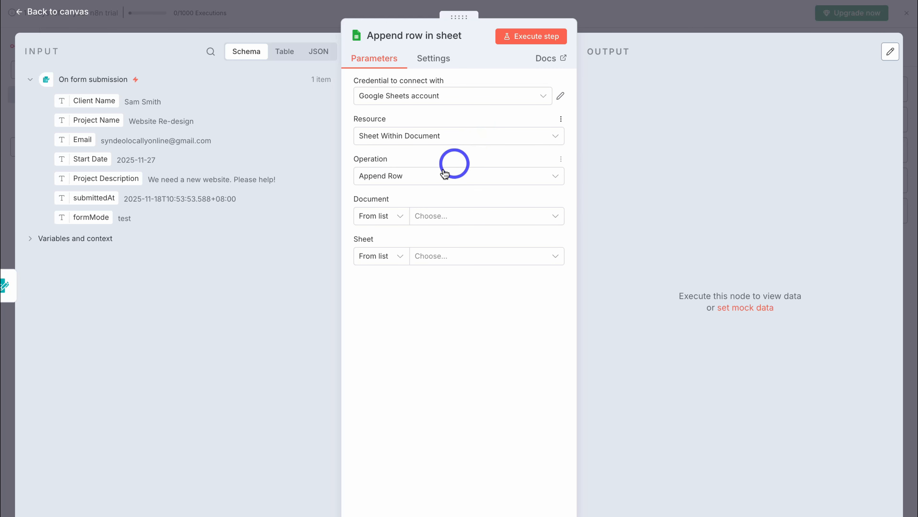
pyautogui.click(455, 178)
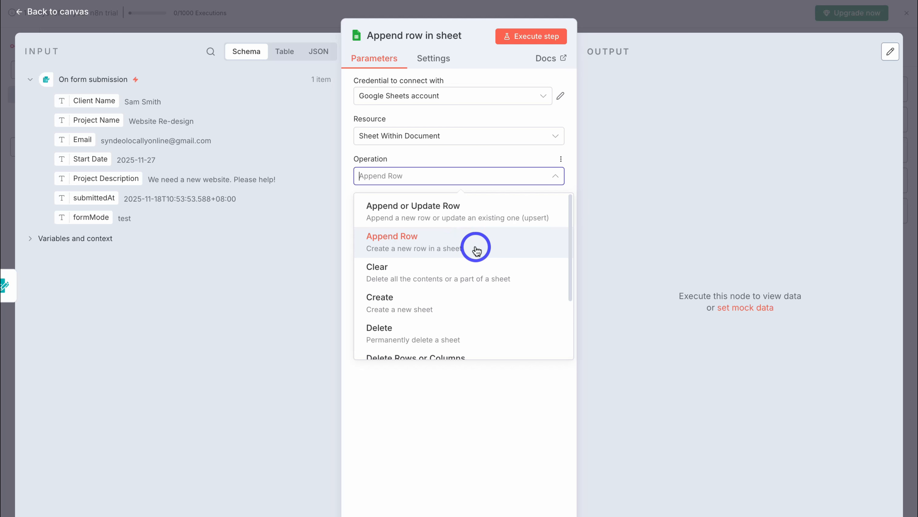
pyautogui.click(495, 155)
# - Target the New Projects sheet in the New Projects - Syndeo Media document, using Map Each Column Manually
pyautogui.click(437, 215)
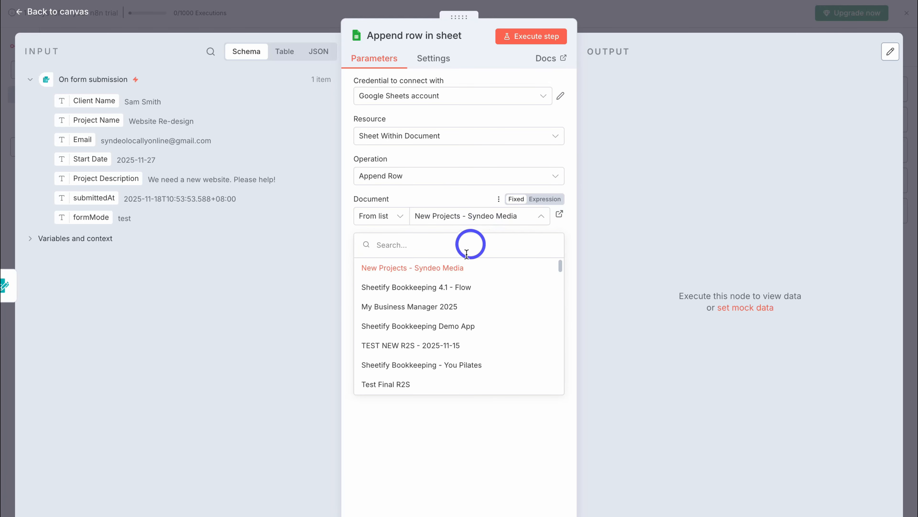
pyautogui.click(502, 269)
pyautogui.click(466, 257)
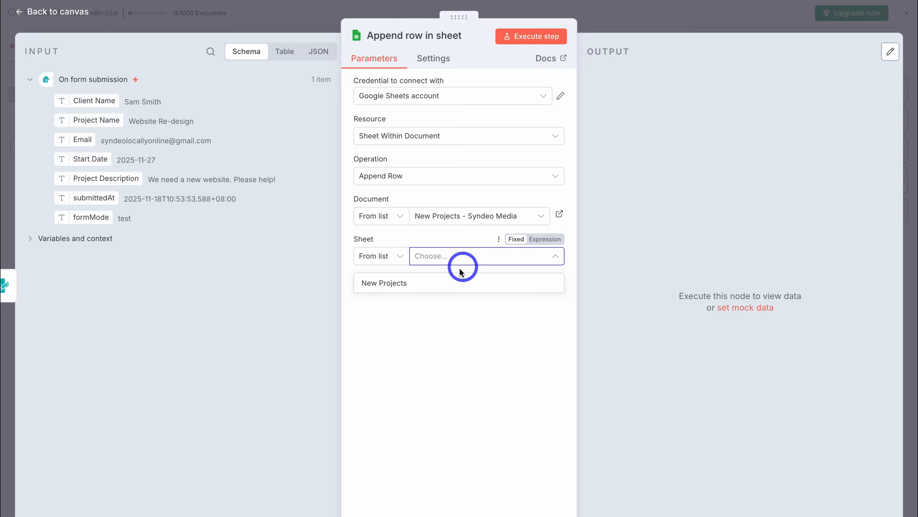
pyautogui.click(467, 283)
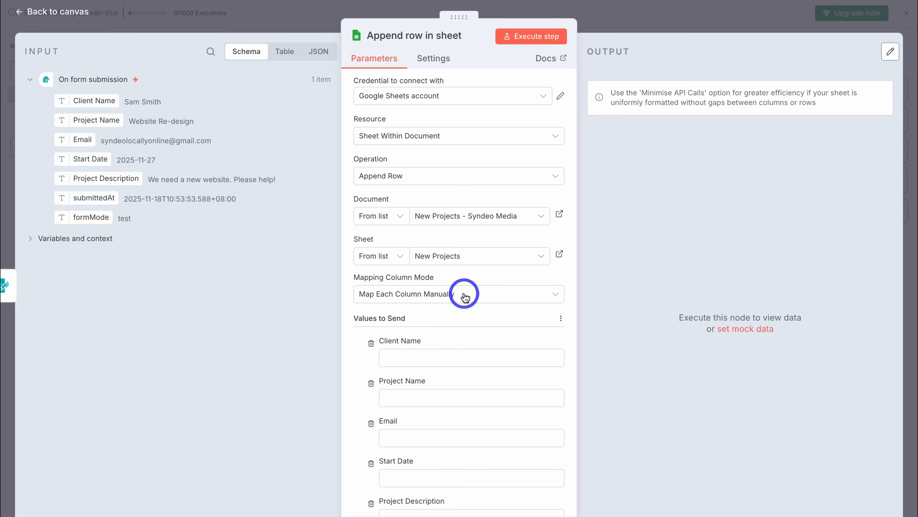
pyautogui.click(488, 298)
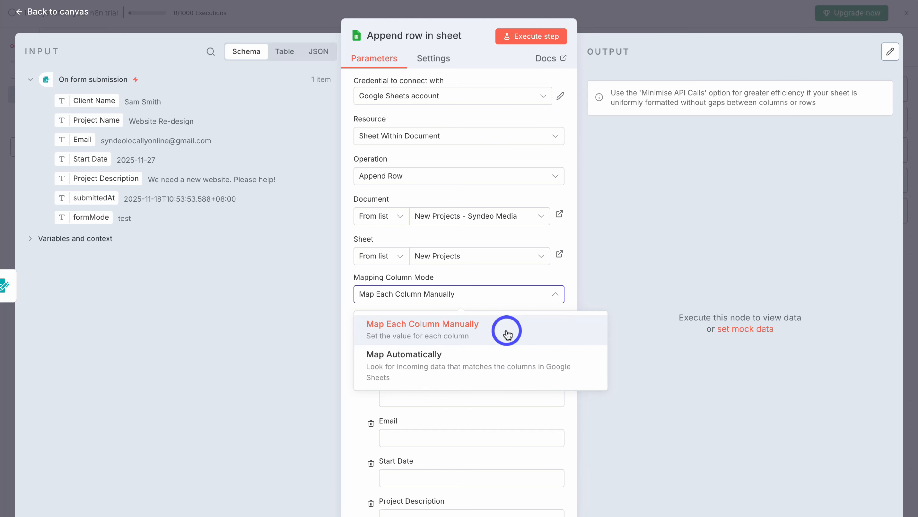
pyautogui.click(508, 331)
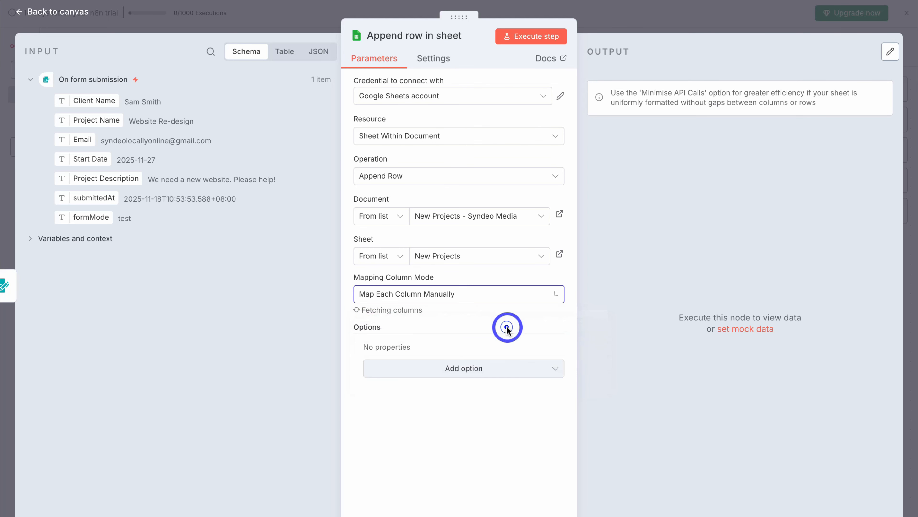
# - Map the form's Client Name, Project Name, Email, Start Date and Project Description fields to the matching sheet columns
pyautogui.scroll(-1, 506, 326)
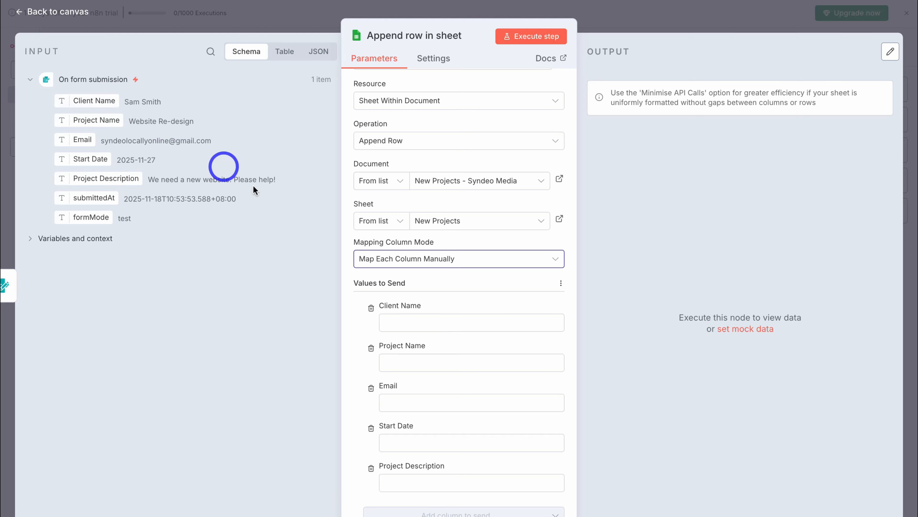
pyautogui.click(405, 321)
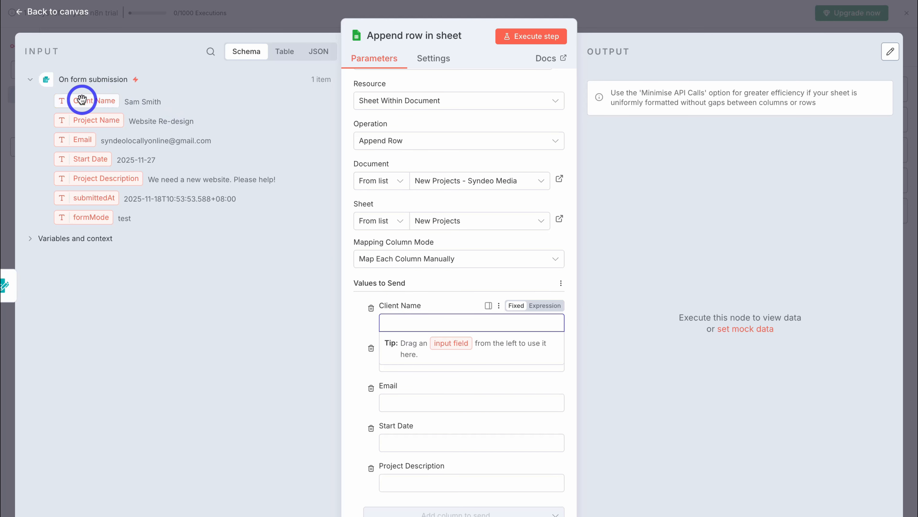
pyautogui.moveTo(86, 104); pyautogui.dragTo(411, 327)
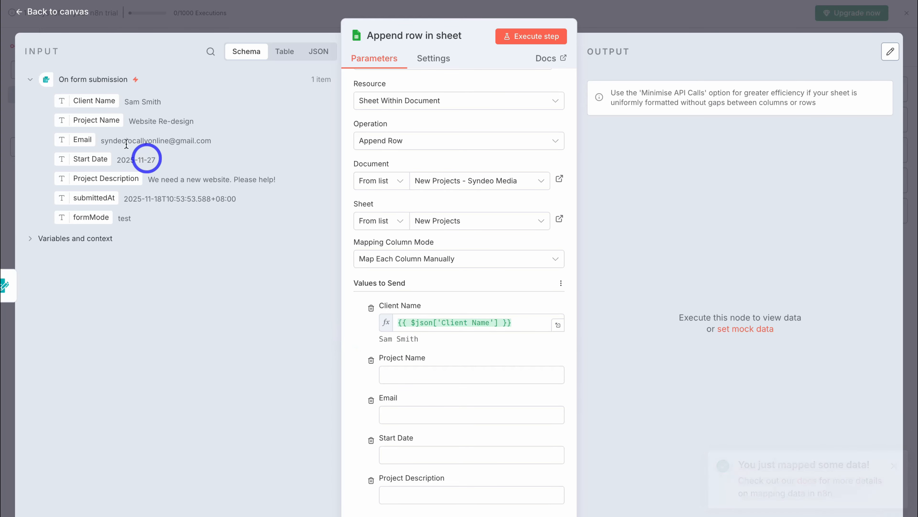
pyautogui.moveTo(86, 119); pyautogui.dragTo(420, 375)
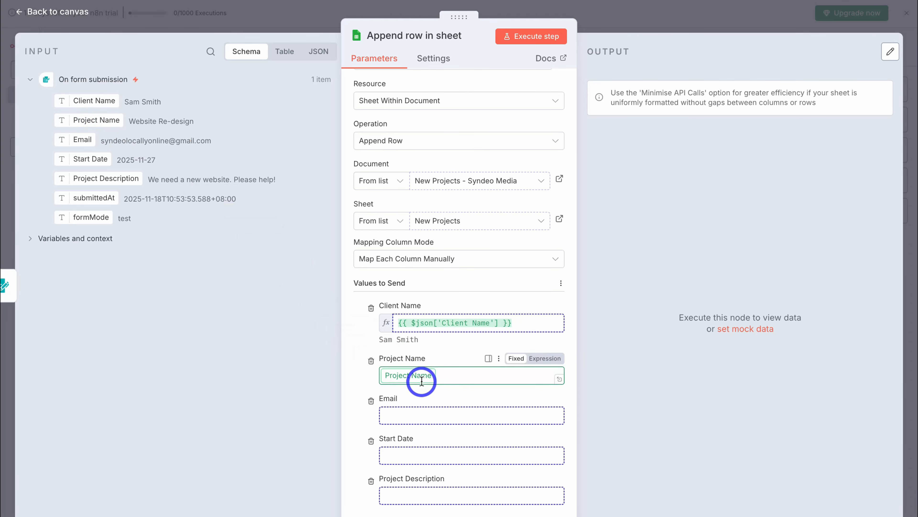
pyautogui.click(355, 354)
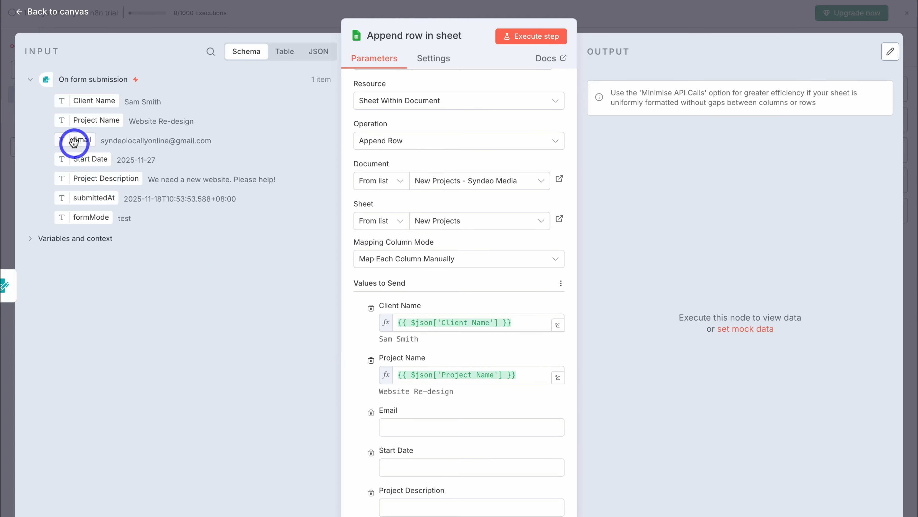
pyautogui.moveTo(78, 140); pyautogui.dragTo(397, 437)
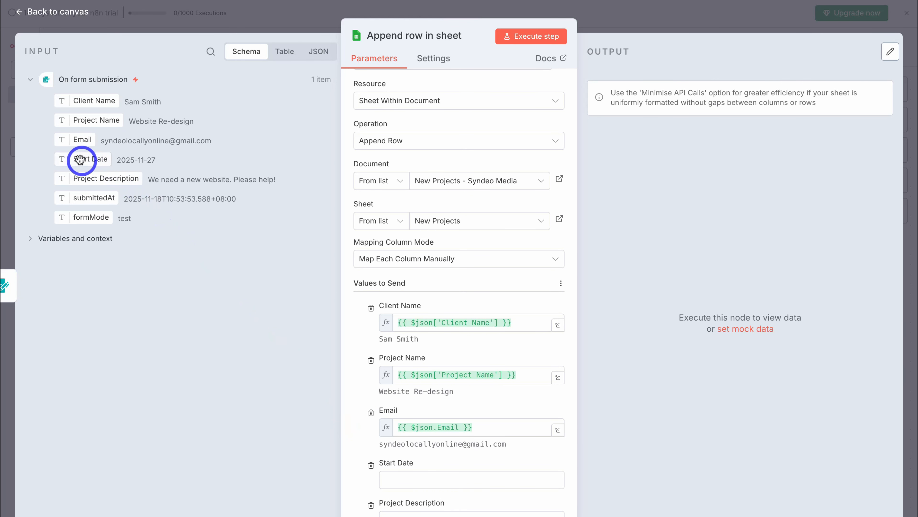
pyautogui.moveTo(81, 159); pyautogui.dragTo(434, 485)
pyautogui.click(351, 467)
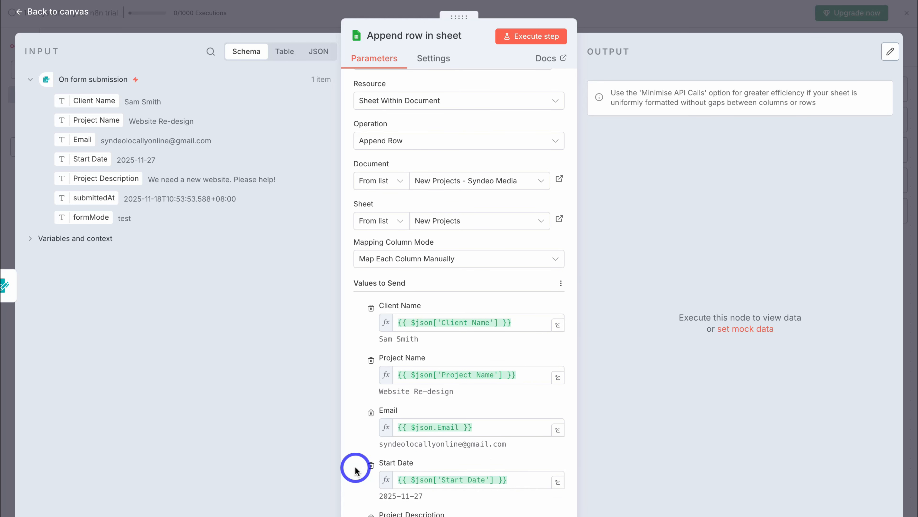
pyautogui.scroll(-2, 352, 467)
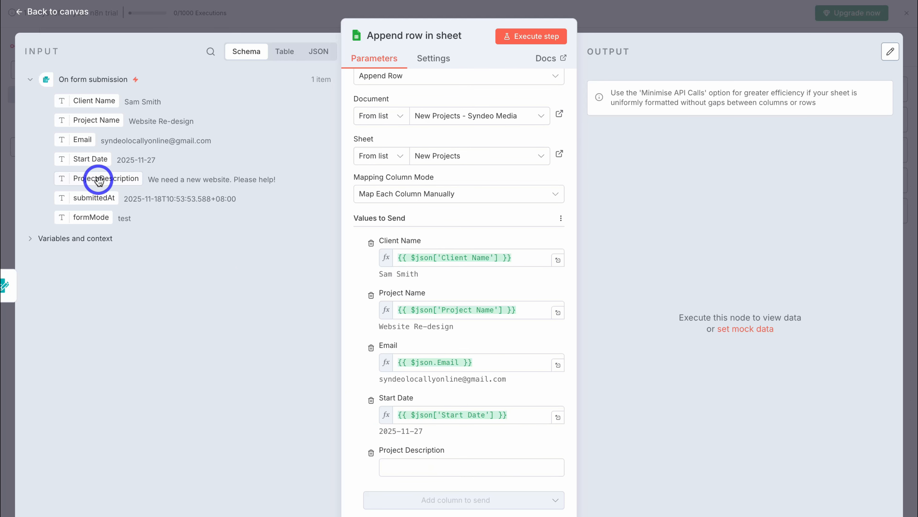
pyautogui.moveTo(91, 178); pyautogui.dragTo(433, 478)
pyautogui.click(348, 418)
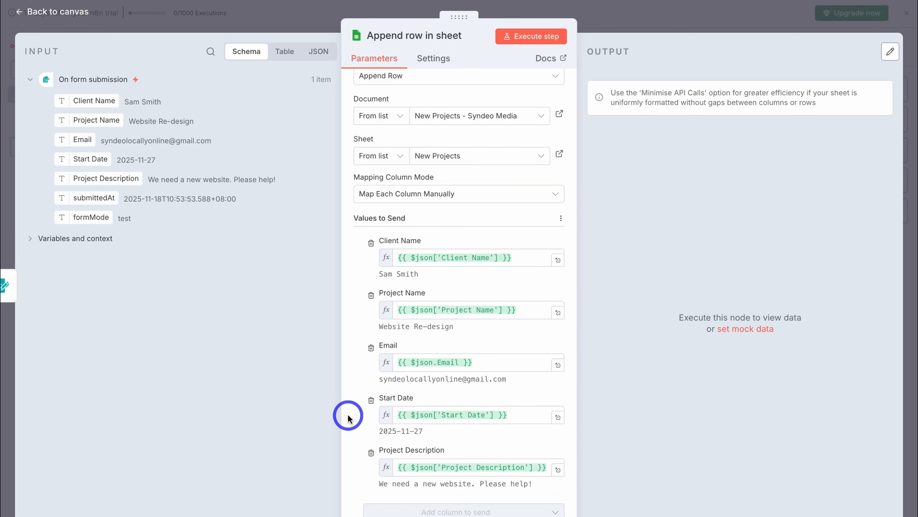
# - Execute the Append row in sheet step, check its output columns, and return to the canvas
pyautogui.scroll(-2, 348, 418)
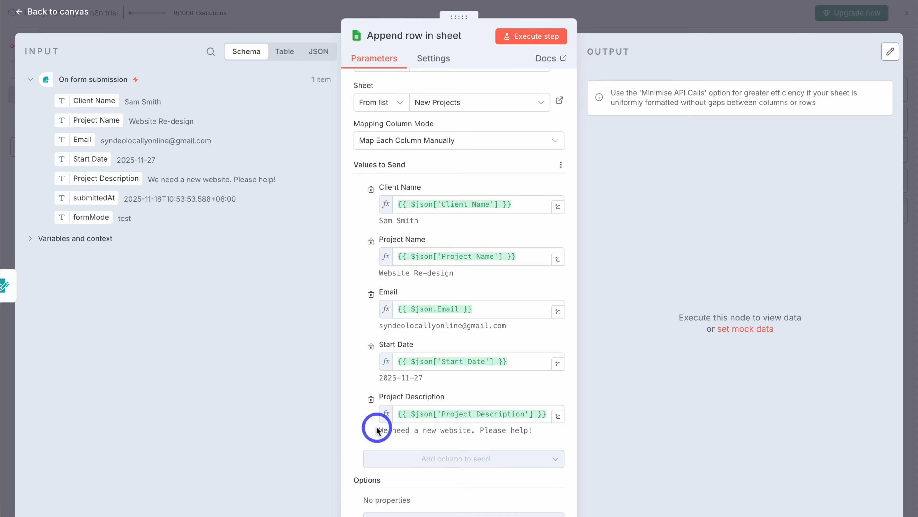
pyautogui.click(529, 39)
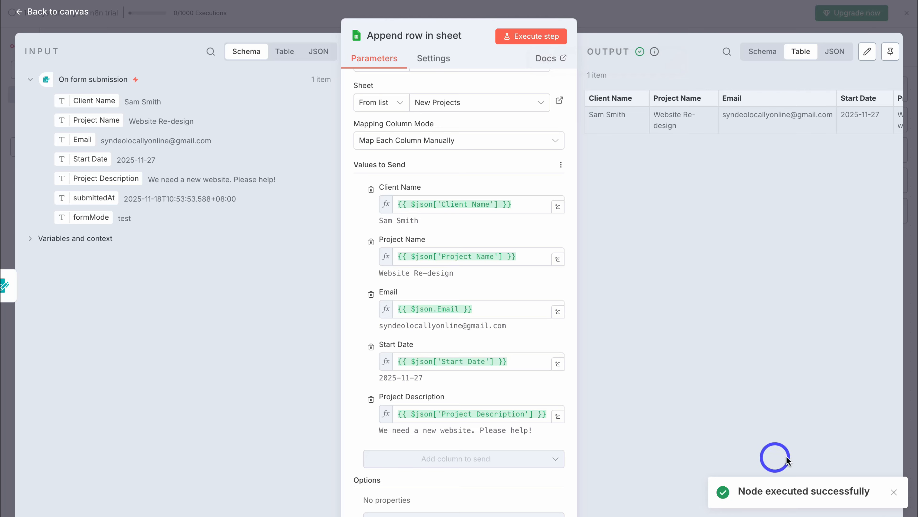
pyautogui.hscroll(3, 788, 189)
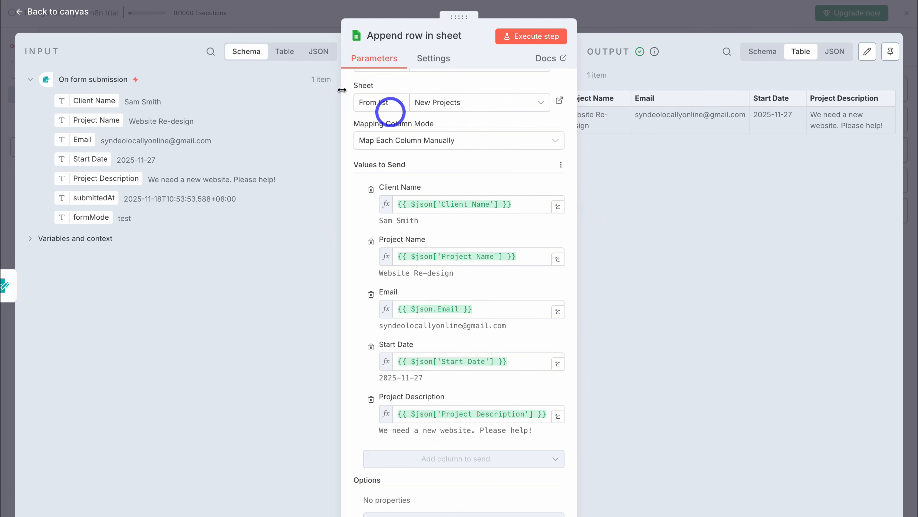
pyautogui.click(59, 12)
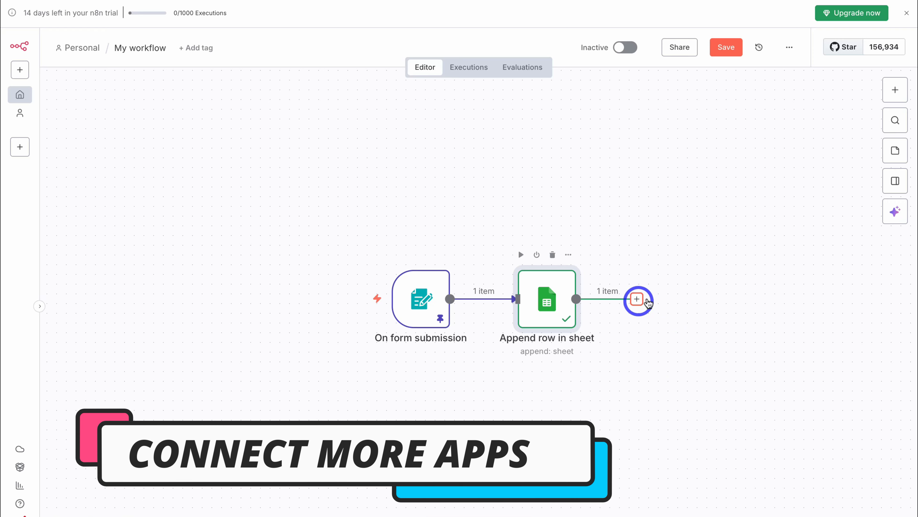
# - Add a Slack node with the Send a message action, and return to the canvas without configuring it
pyautogui.click(646, 300)
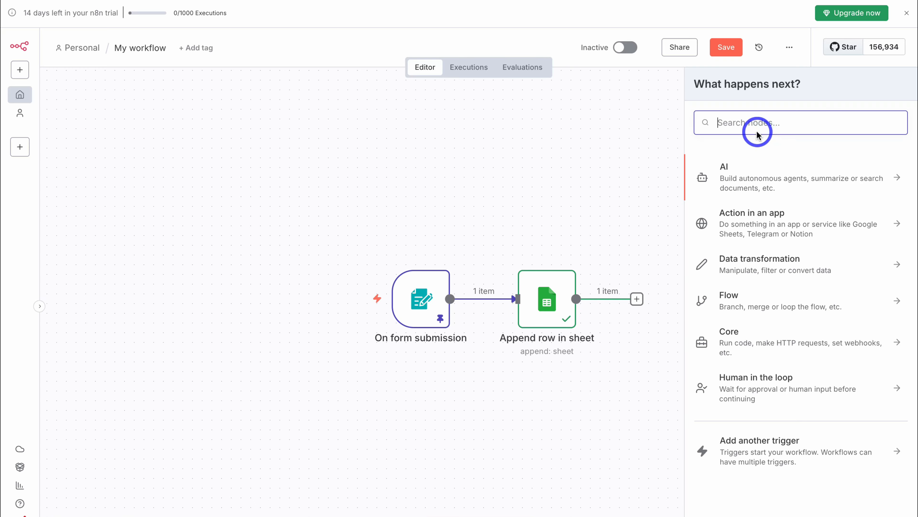
pyautogui.write('slack')
pyautogui.click(769, 167)
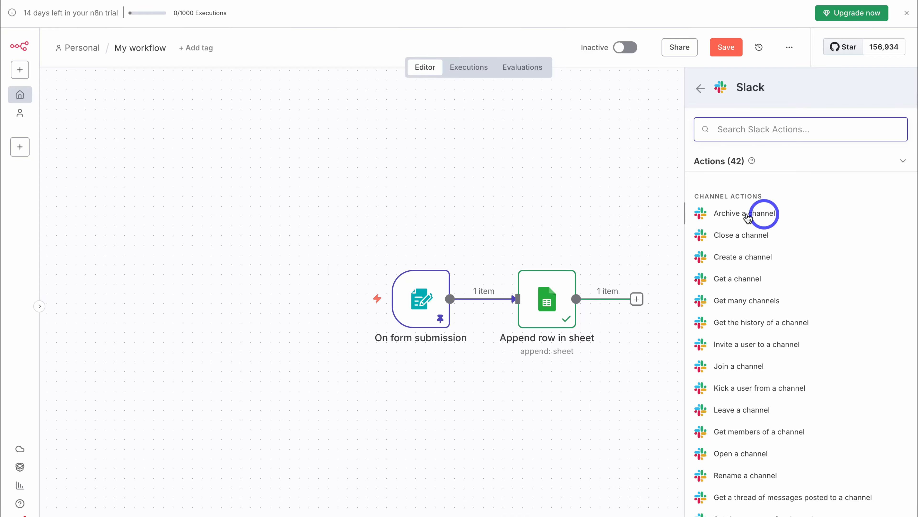
pyautogui.scroll(-10, 746, 249)
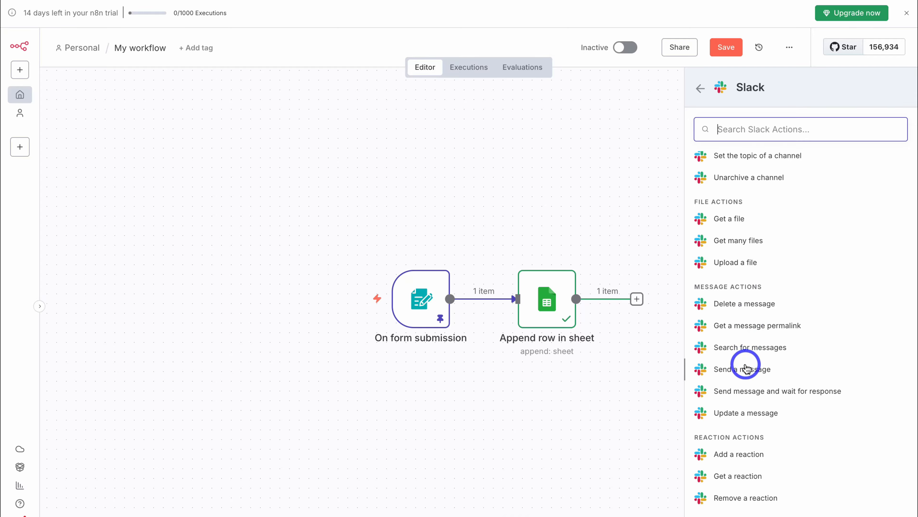
pyautogui.click(777, 368)
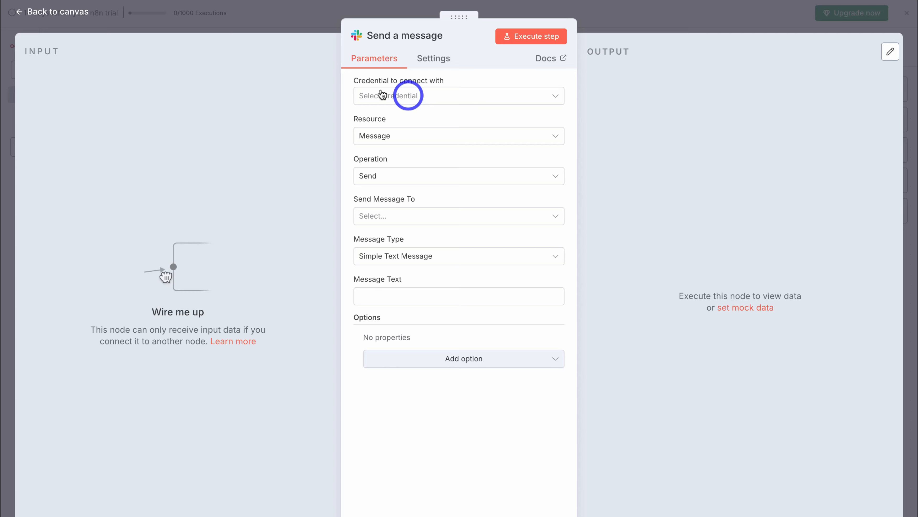
pyautogui.click(81, 11)
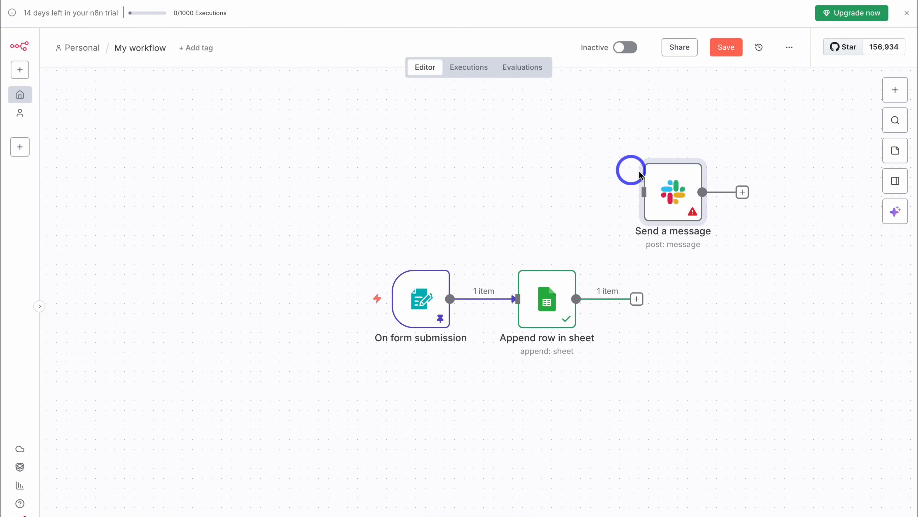
# - Place the Slack node below the Append row in sheet node and connect the form submission trigger to it
pyautogui.moveTo(668, 188); pyautogui.dragTo(542, 412)
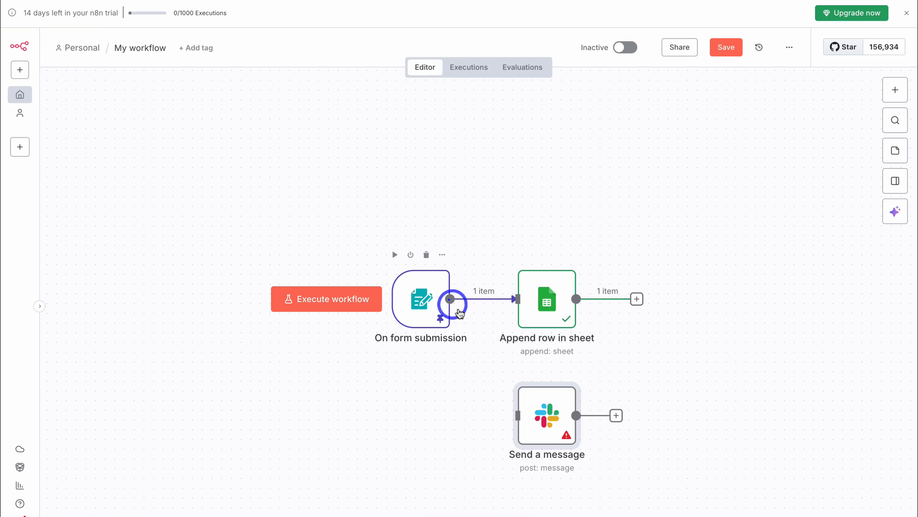
pyautogui.moveTo(451, 300); pyautogui.dragTo(499, 425)
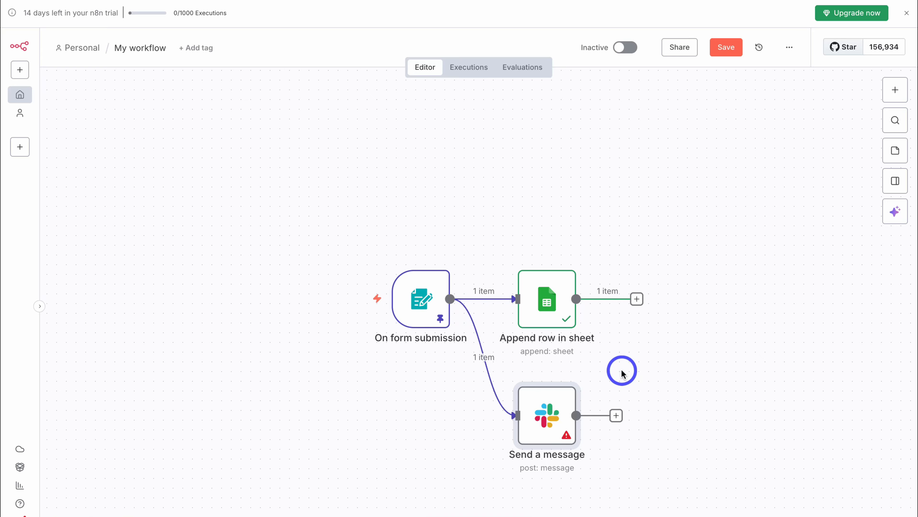
# - Add a Gmail node with the Send a message action after the Append row in sheet node
pyautogui.click(637, 299)
pyautogui.click(732, 125)
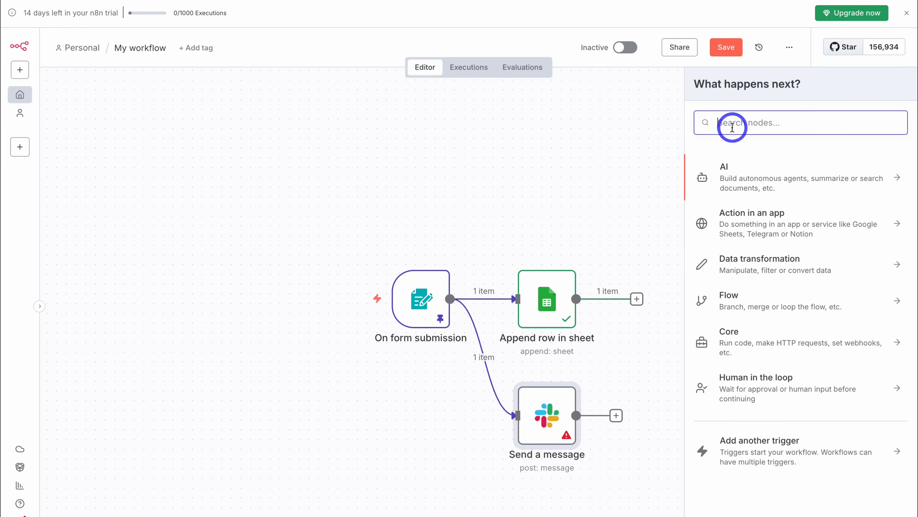
pyautogui.write('gmail')
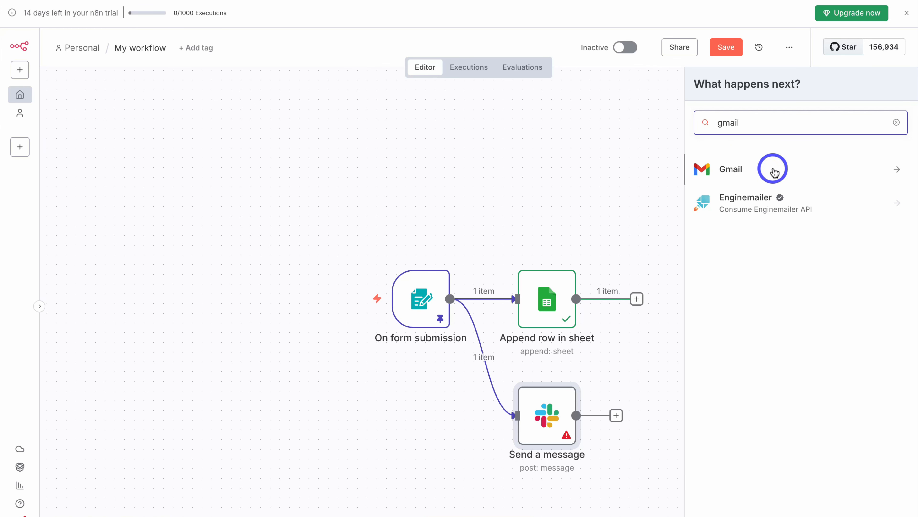
pyautogui.click(773, 169)
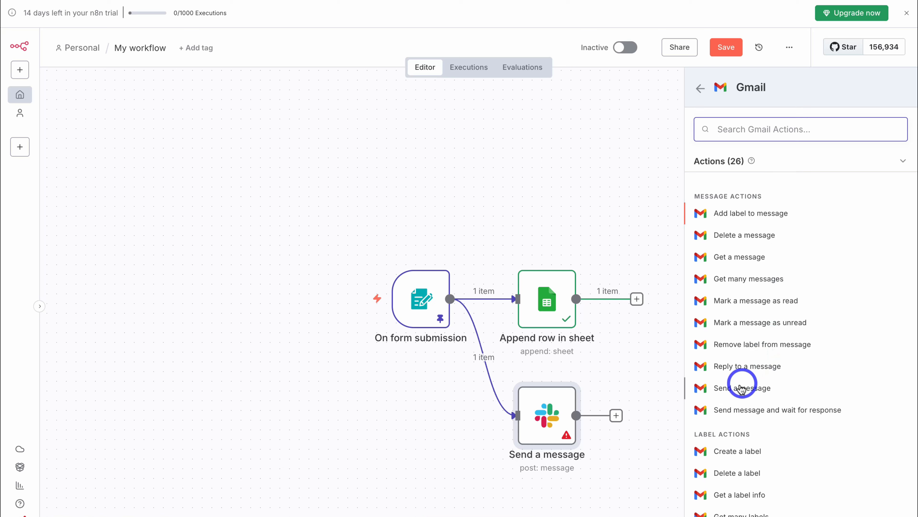
pyautogui.click(767, 390)
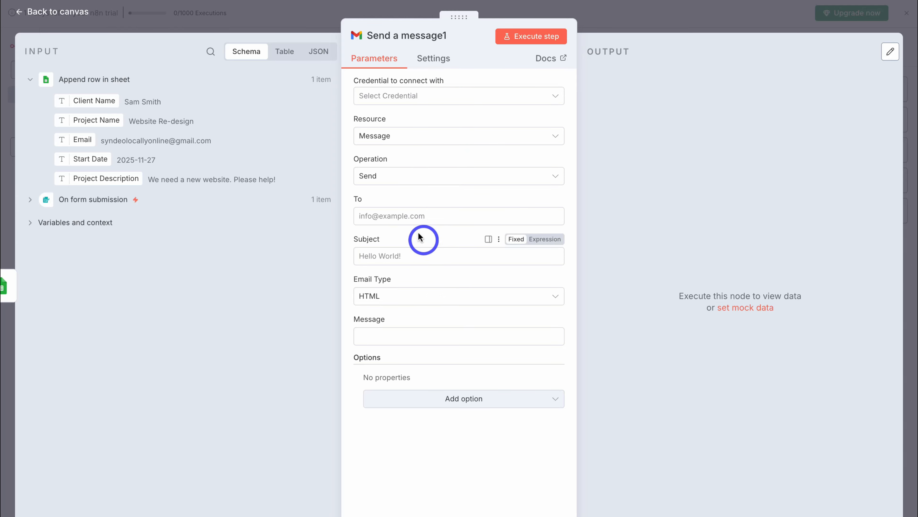
# - Map the Email value from Append row in sheet to the Gmail node's To field and return to the canvas
pyautogui.click(404, 215)
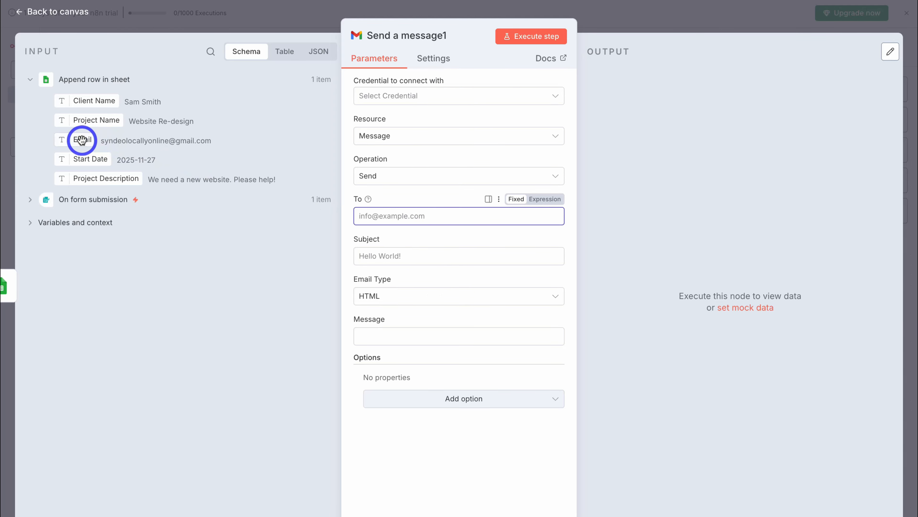
pyautogui.moveTo(80, 140); pyautogui.dragTo(451, 217)
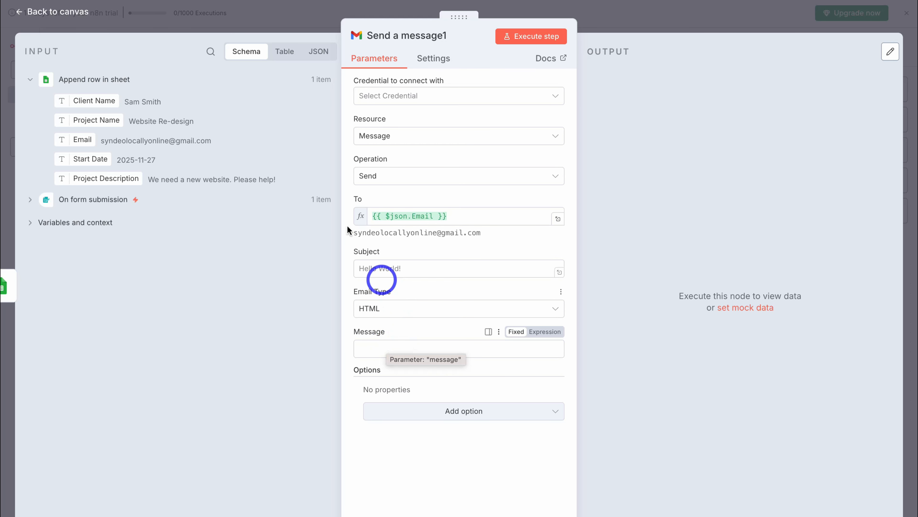
pyautogui.click(43, 13)
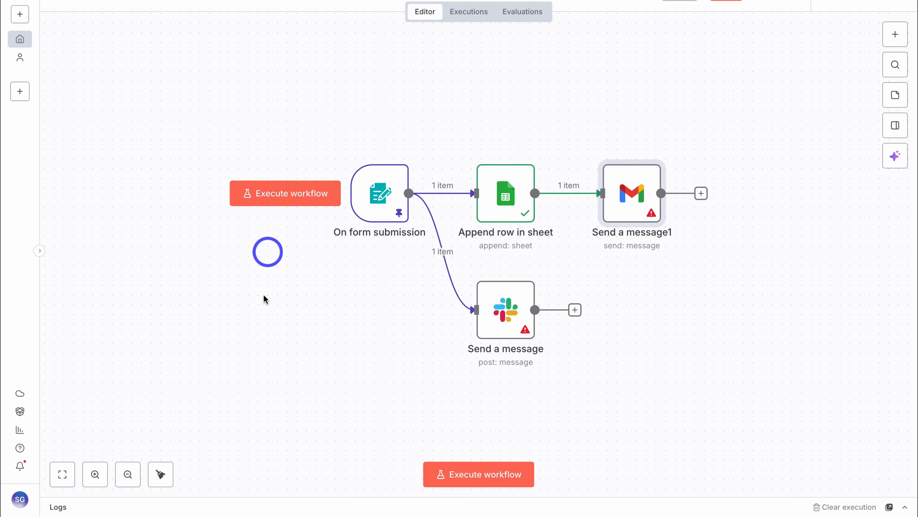
# - Check the layout of the connected nodes on the canvas and save the workflow
pyautogui.click(95, 474)
pyautogui.click(128, 474)
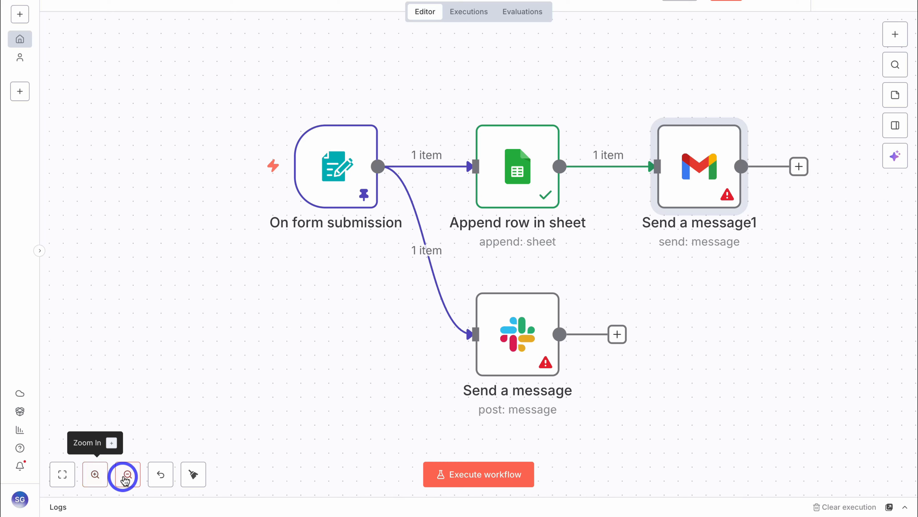
pyautogui.moveTo(318, 339); pyautogui.dragTo(318, 293)
pyautogui.scroll(1, 318, 293)
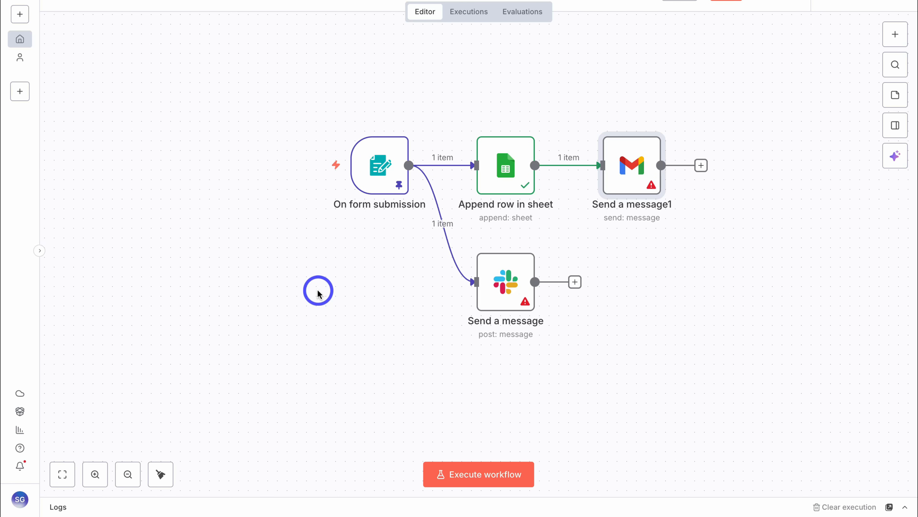
pyautogui.scroll(5, 318, 290)
pyautogui.scroll(-4, 318, 290)
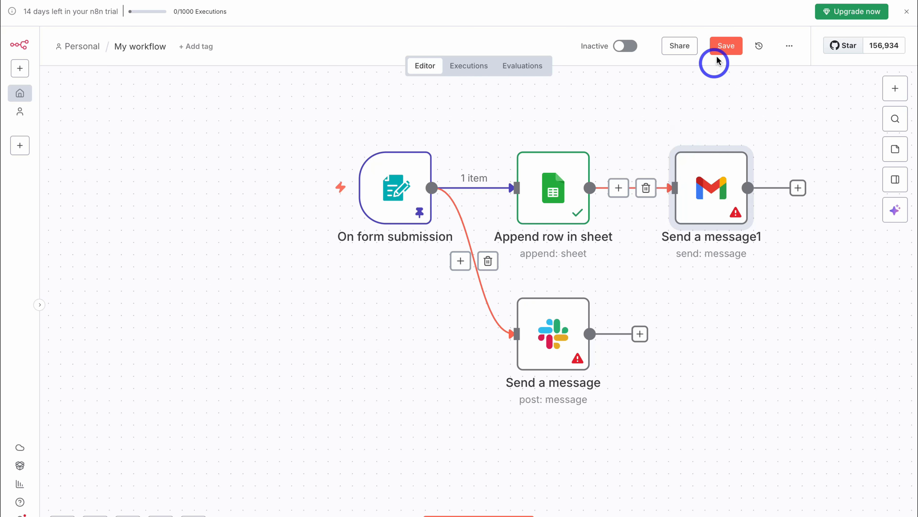
pyautogui.click(721, 46)
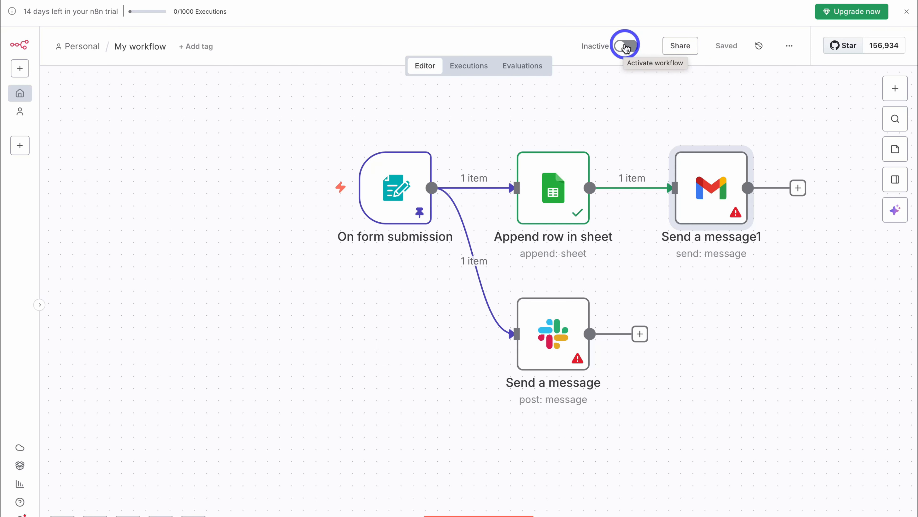
# - View the production form URL in the On form submission trigger and return to the canvas
pyautogui.doubleClick(399, 194)
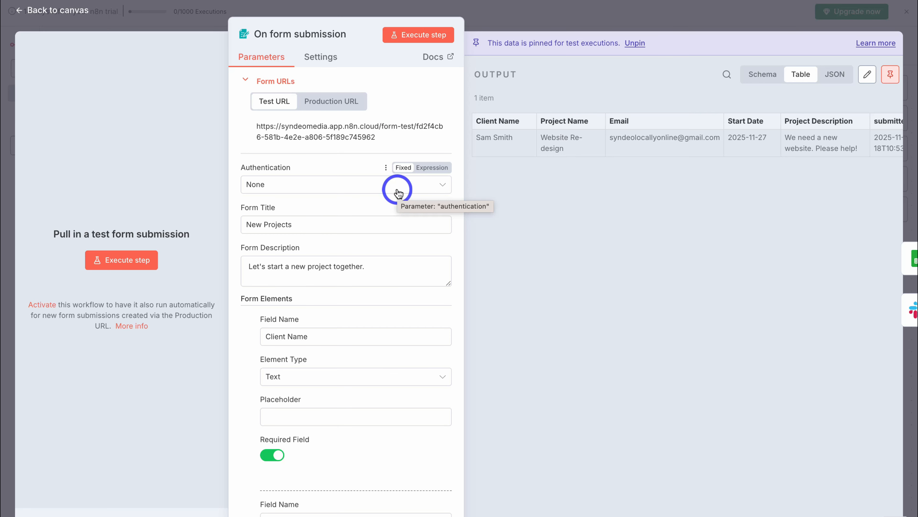
pyautogui.click(339, 102)
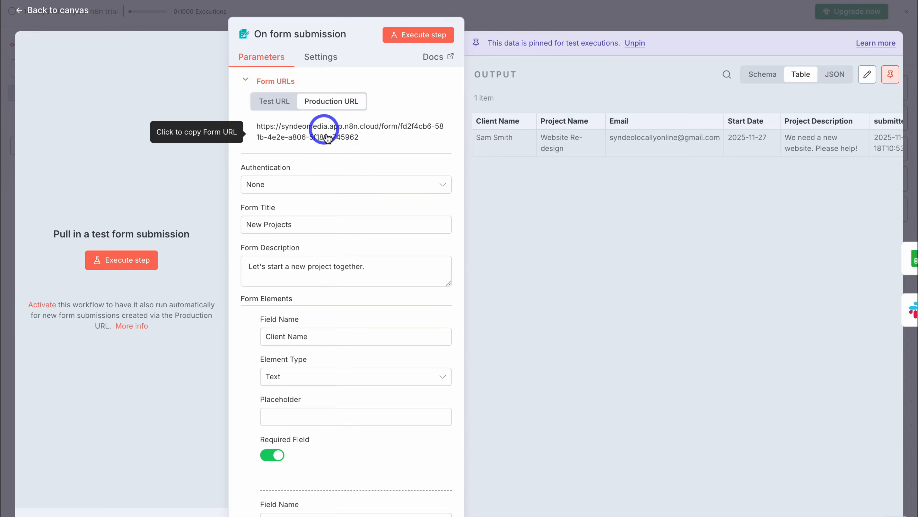
pyautogui.click(39, 10)
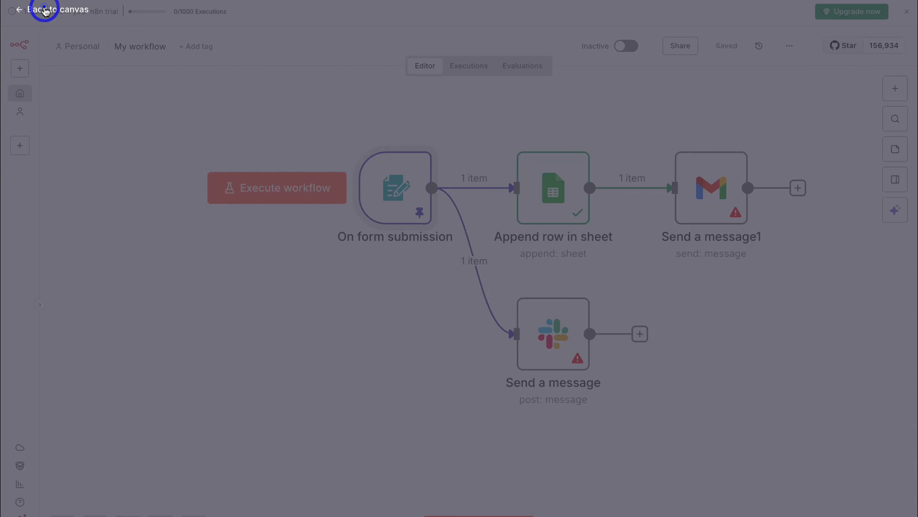